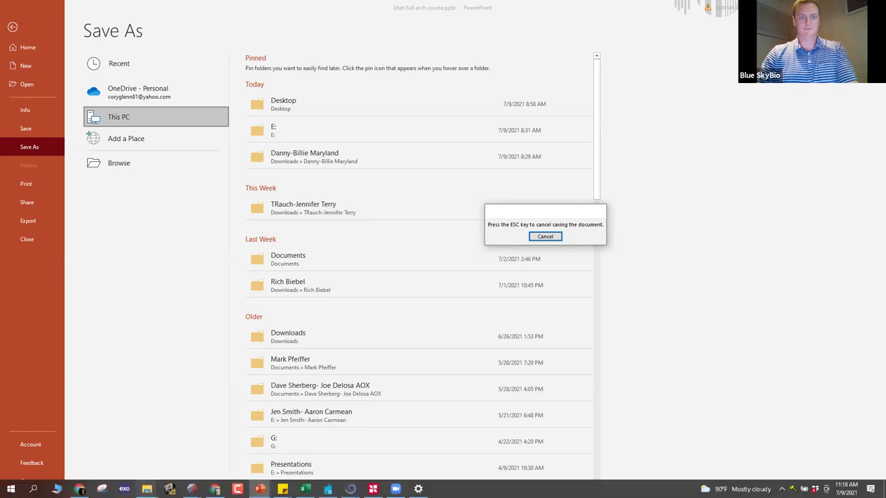
Switch to the E: drive in File Explorer and check the file properties of Denver Full ARch.pptx twice.
{"action": "mouse_move", "coordinate": [147, 489]}
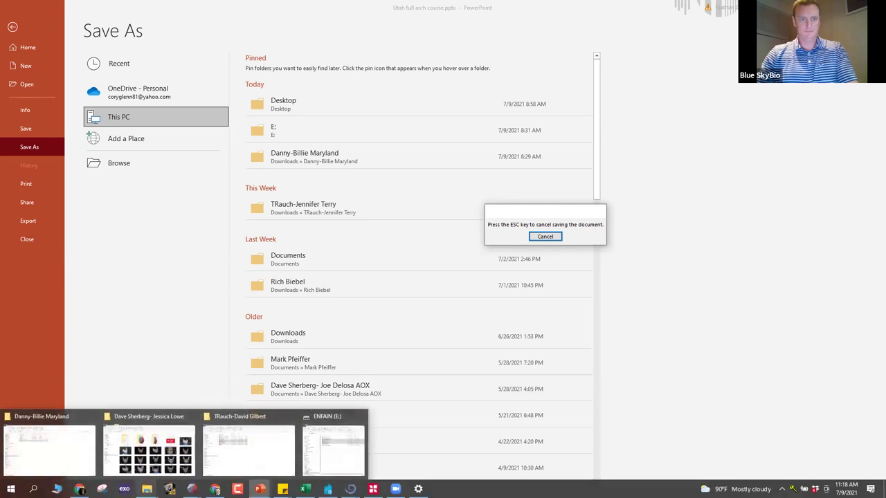
{"action": "left_click", "coordinate": [340, 419]}
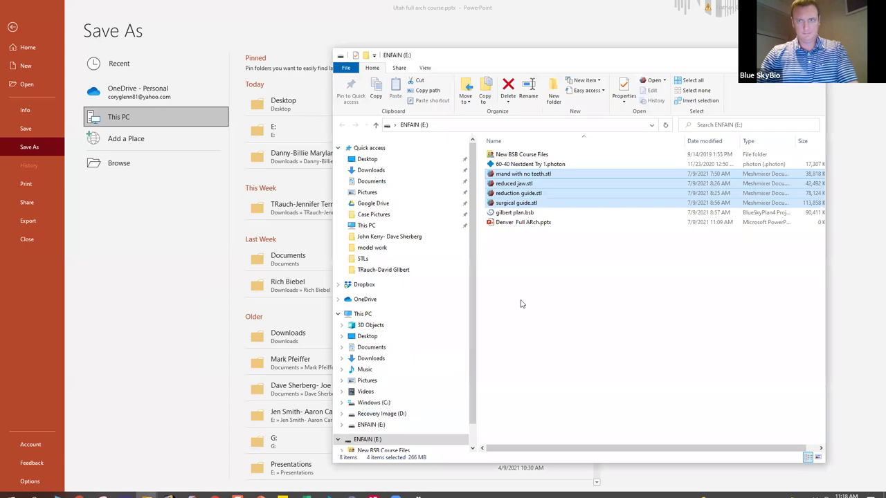
{"action": "right_click", "coordinate": [752, 223]}
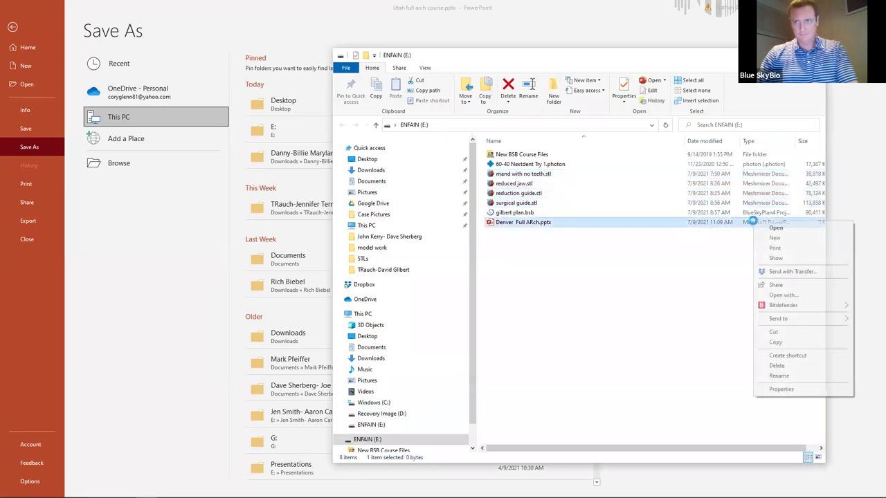
{"action": "left_click", "coordinate": [778, 392]}
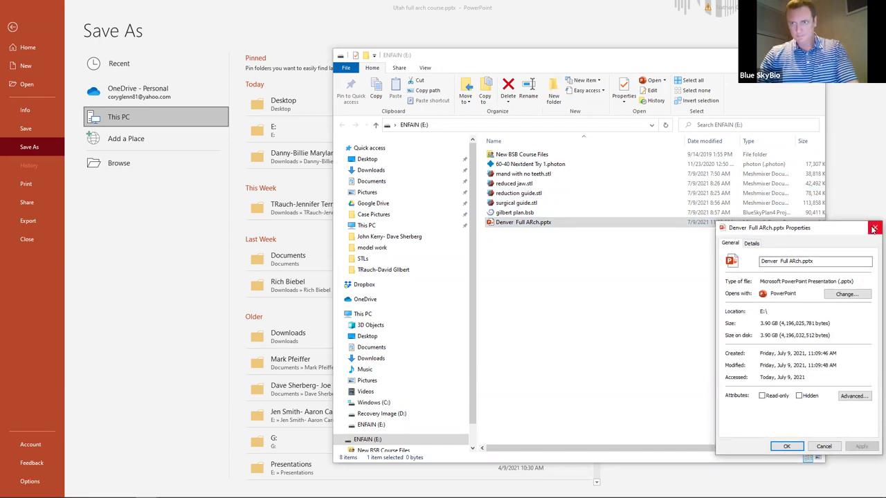
{"action": "left_click", "coordinate": [873, 229]}
{"action": "right_click", "coordinate": [741, 223]}
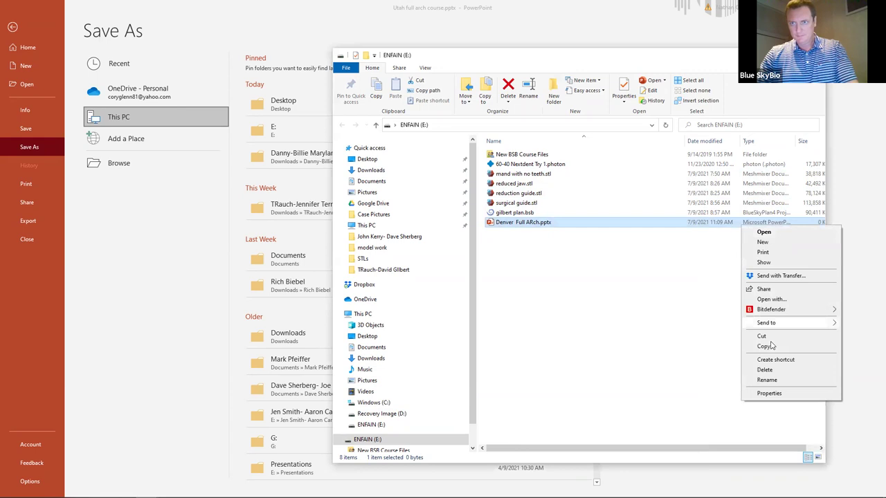
{"action": "left_click", "coordinate": [765, 393]}
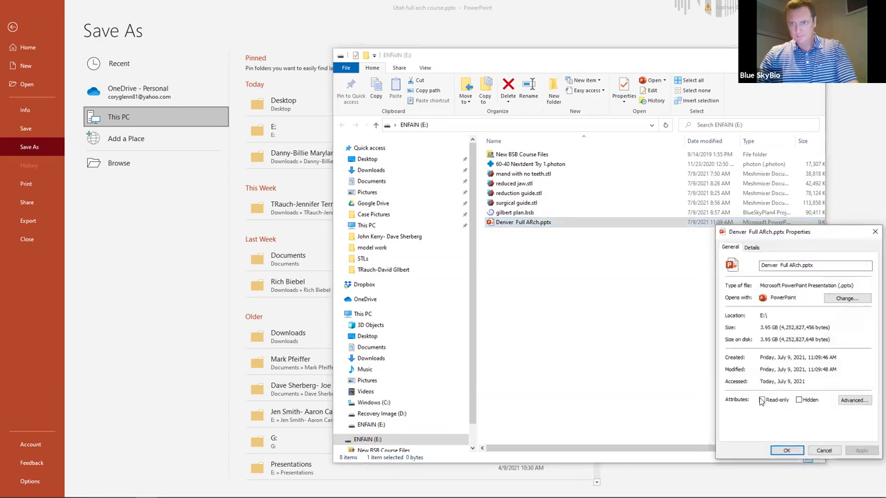
{"action": "left_click", "coordinate": [829, 452]}
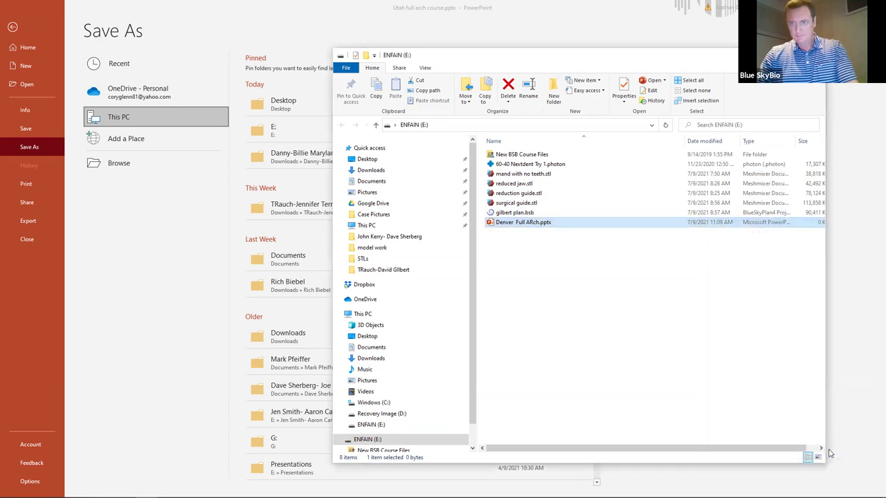
{"action": "left_click", "coordinate": [619, 337]}
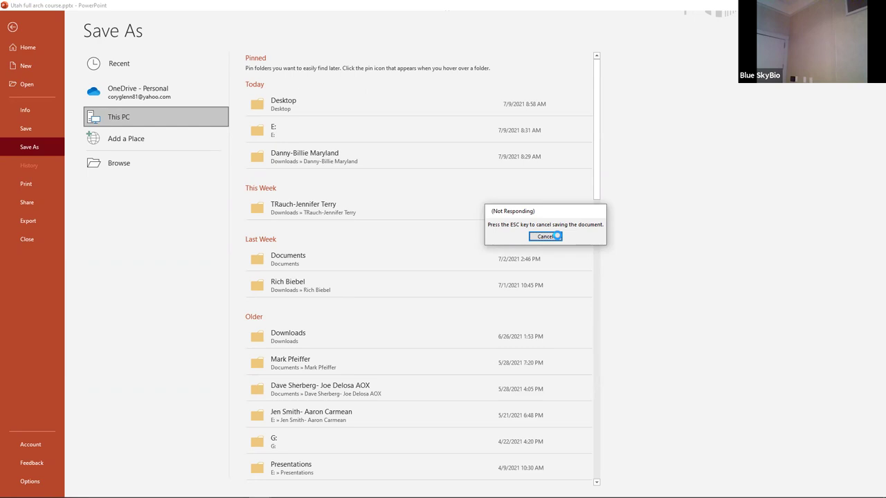
Cancel the running save of the presentation and dismiss the PowerPoint message.
{"action": "left_click", "coordinate": [545, 236]}
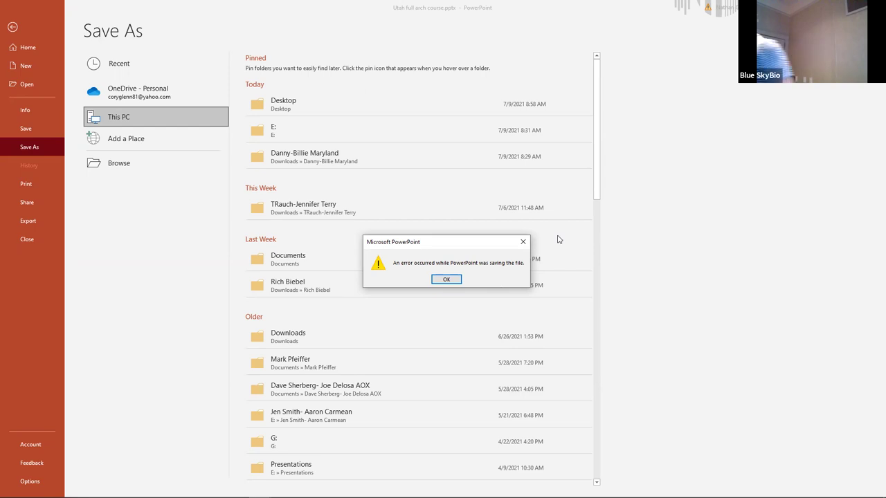
{"action": "left_click", "coordinate": [448, 279]}
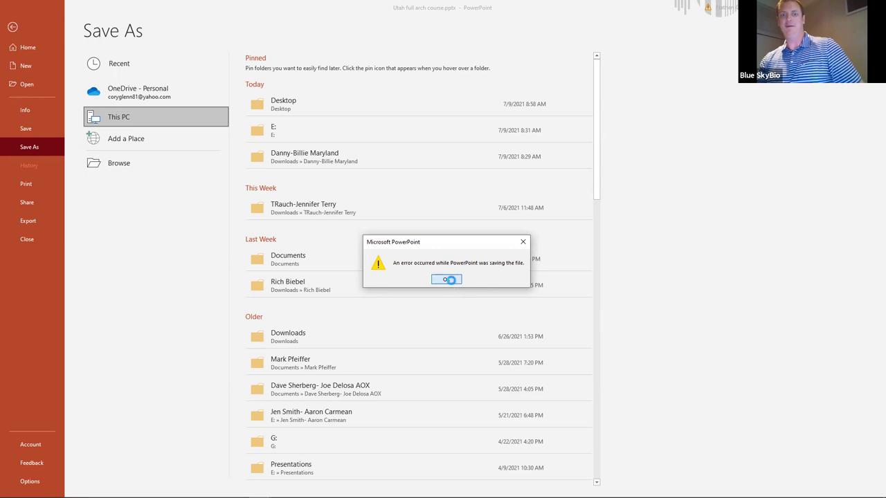
{"action": "left_click", "coordinate": [449, 280]}
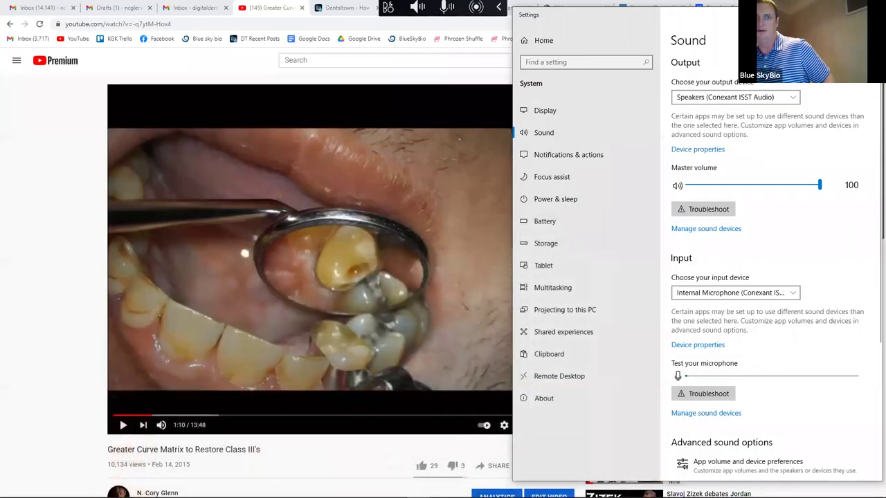
Close the sound settings and the open Meshmixer windows without saving the reduction guide and segmented jaw models.
{"action": "key", "text": "alt+F4"}
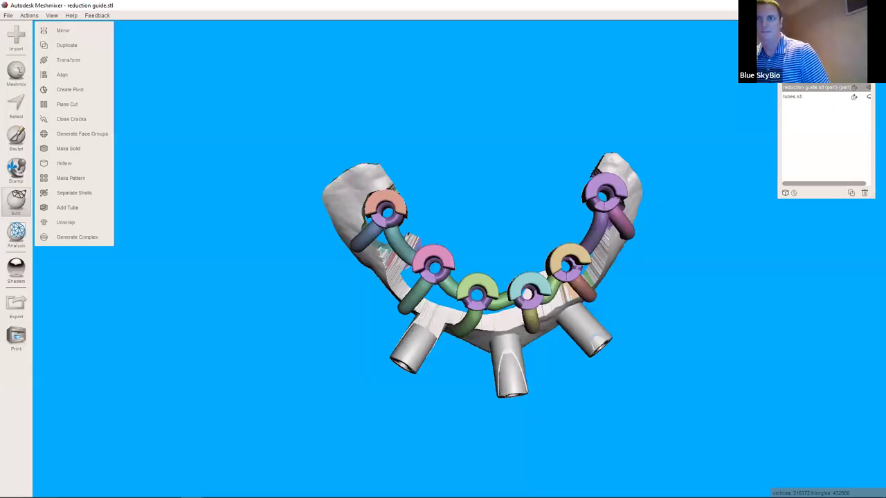
{"action": "key", "text": "alt+F4"}
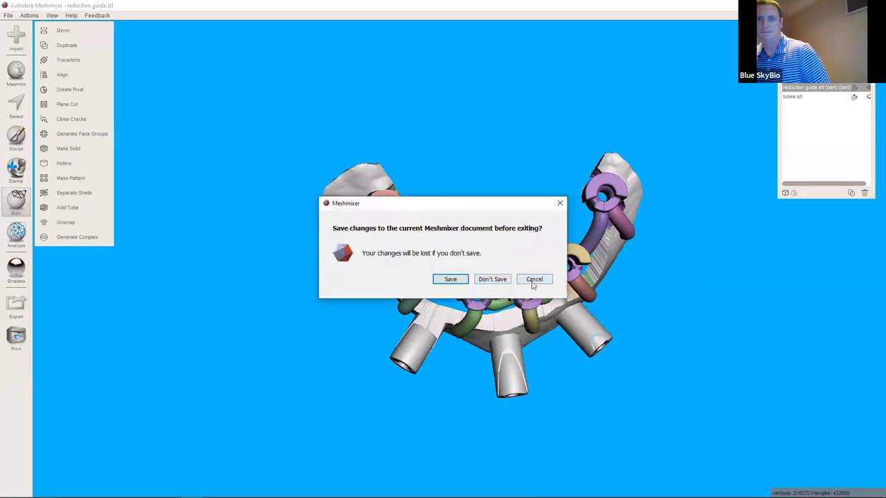
{"action": "left_click", "coordinate": [533, 280]}
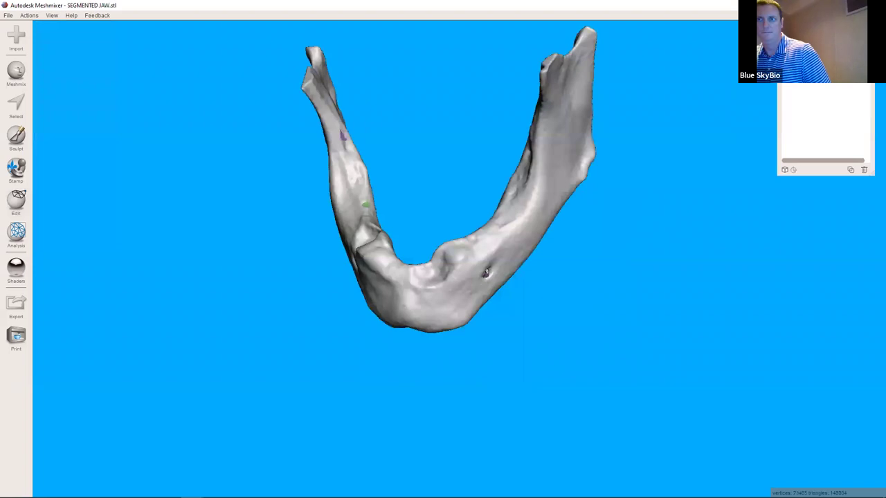
{"action": "key", "text": "alt+F4"}
{"action": "left_click", "coordinate": [488, 279]}
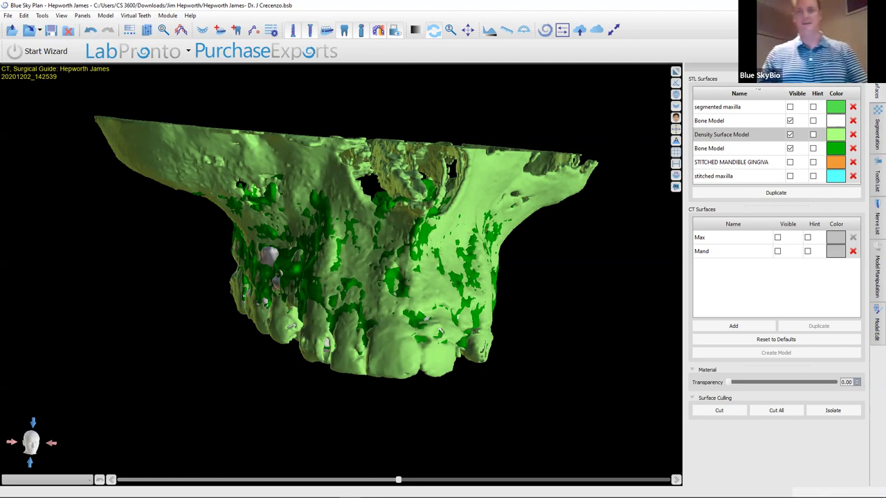
Switch to Utah full arch course.pptx in PowerPoint, look through the recent save folders and return to its slides.
{"action": "mouse_move", "coordinate": [260, 489]}
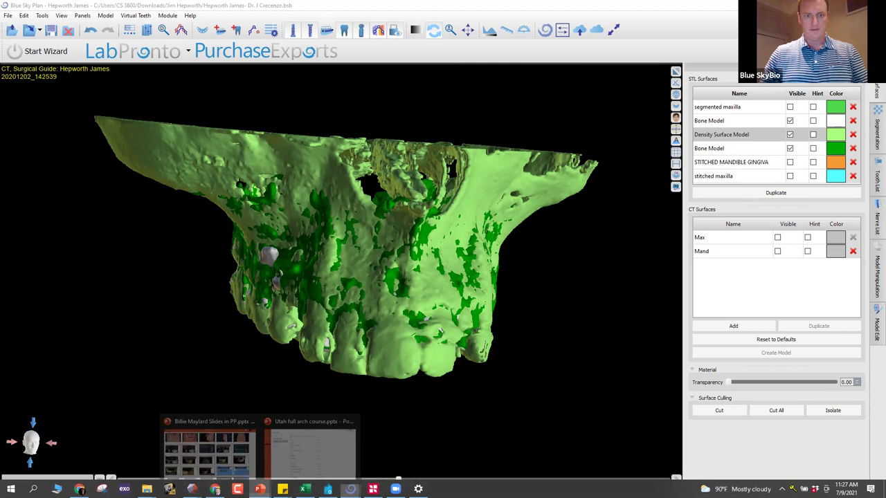
{"action": "left_click", "coordinate": [291, 422]}
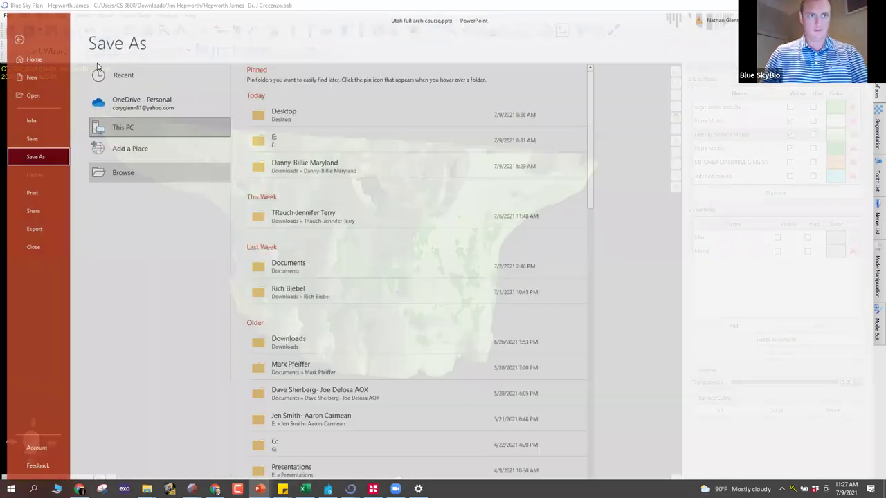
{"action": "scroll", "coordinate": [367, 288], "scroll_direction": "down", "scroll_amount": 5}
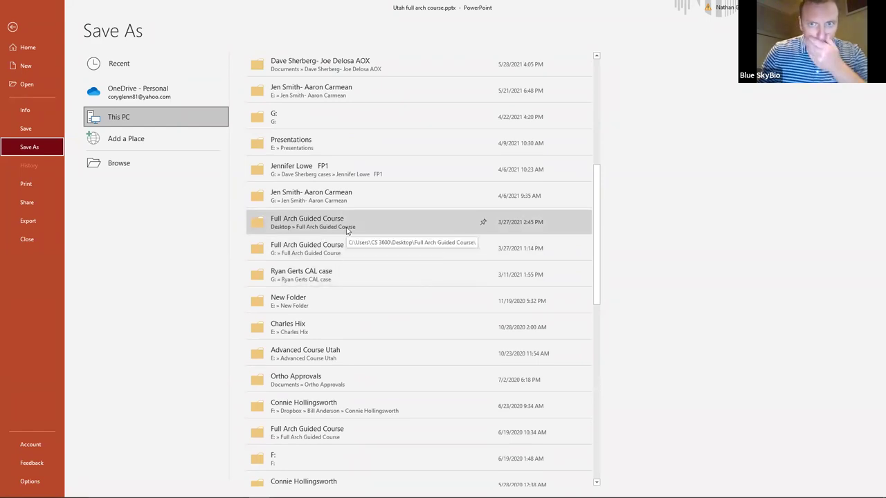
{"action": "scroll", "coordinate": [333, 254], "scroll_direction": "down", "scroll_amount": 2}
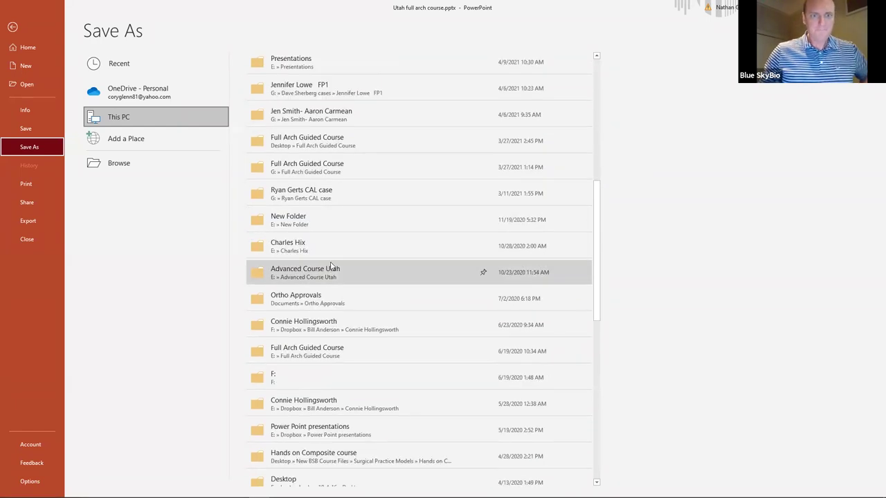
{"action": "scroll", "coordinate": [335, 270], "scroll_direction": "down", "scroll_amount": 5}
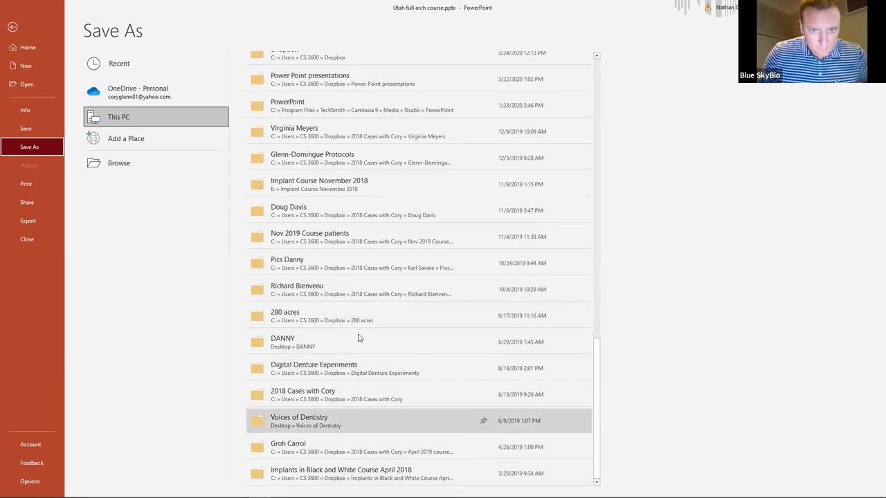
{"action": "scroll", "coordinate": [346, 312], "scroll_direction": "up", "scroll_amount": 8}
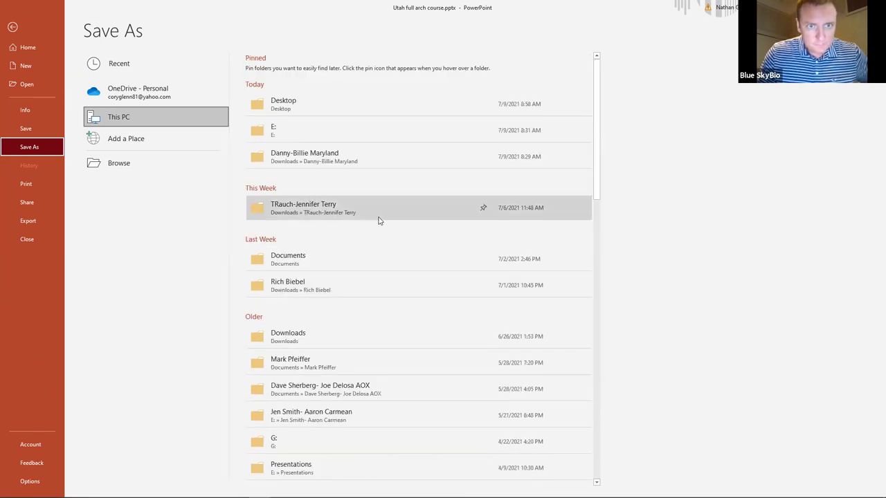
{"action": "scroll", "coordinate": [379, 220], "scroll_direction": "down", "scroll_amount": 2}
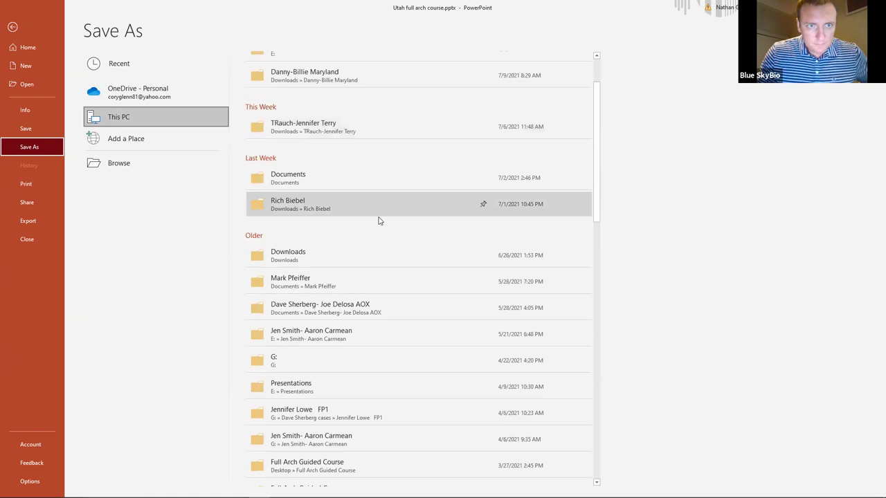
{"action": "left_click", "coordinate": [13, 26]}
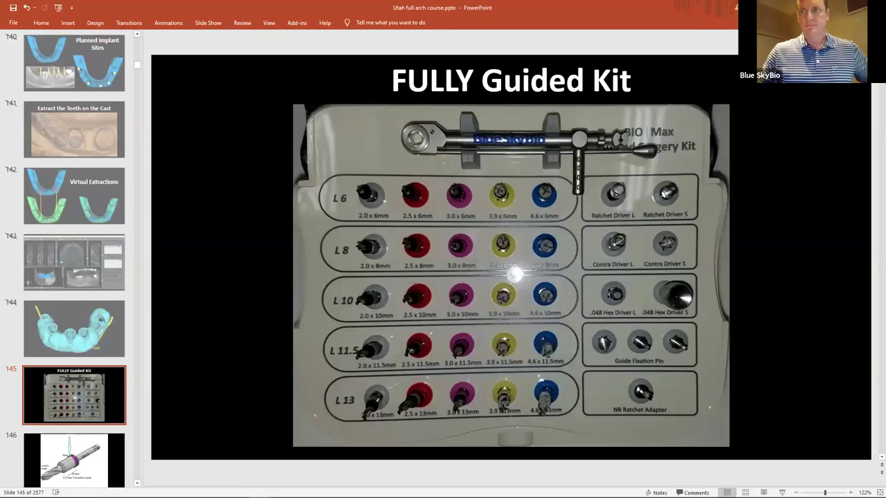
Switch to File Explorer and search the Desktop folder for "full arch guided part 1".
{"action": "key", "text": "alt+Tab"}
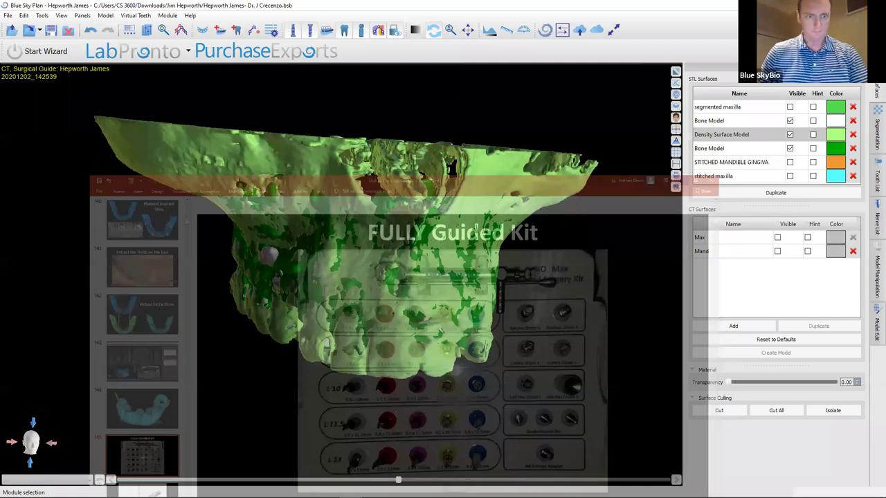
{"action": "key", "text": "super+d"}
{"action": "left_click", "coordinate": [32, 489]}
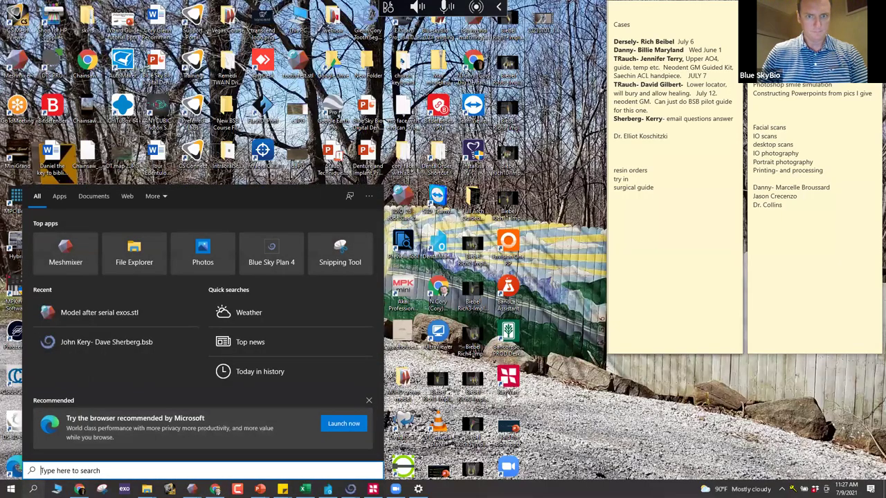
{"action": "left_click", "coordinate": [169, 488]}
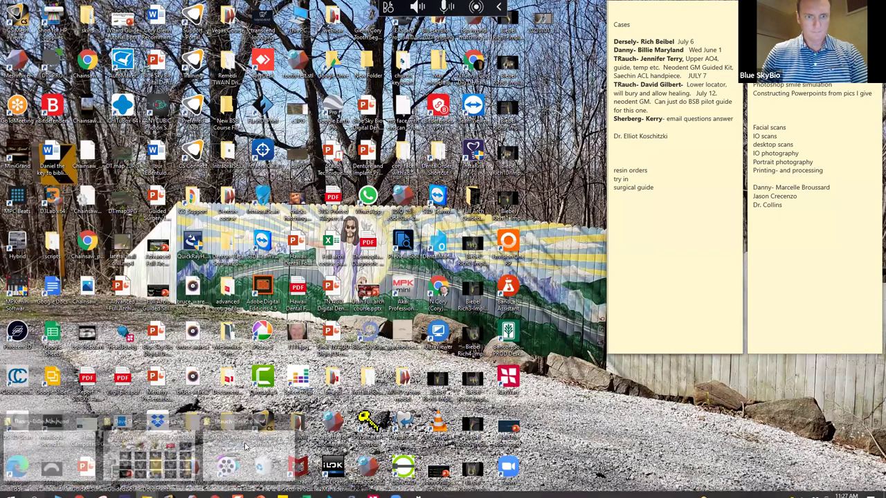
{"action": "left_click", "coordinate": [253, 445]}
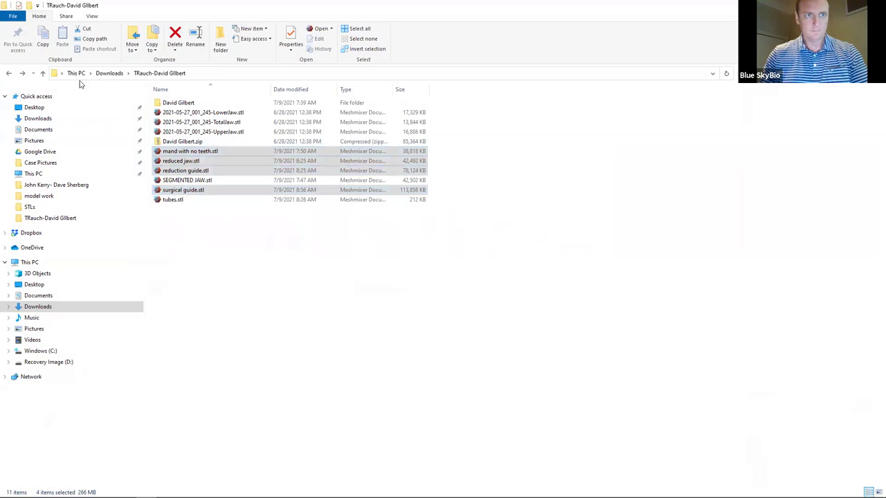
{"action": "left_click", "coordinate": [109, 72]}
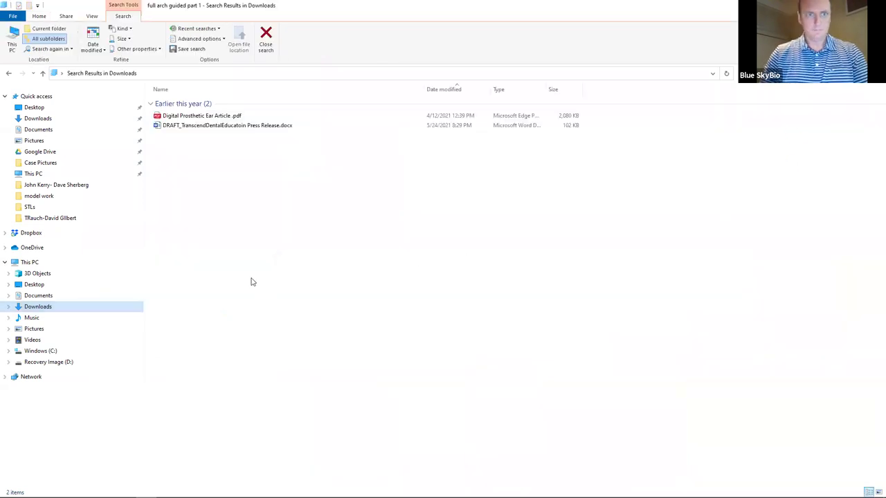
{"action": "left_click", "coordinate": [43, 108]}
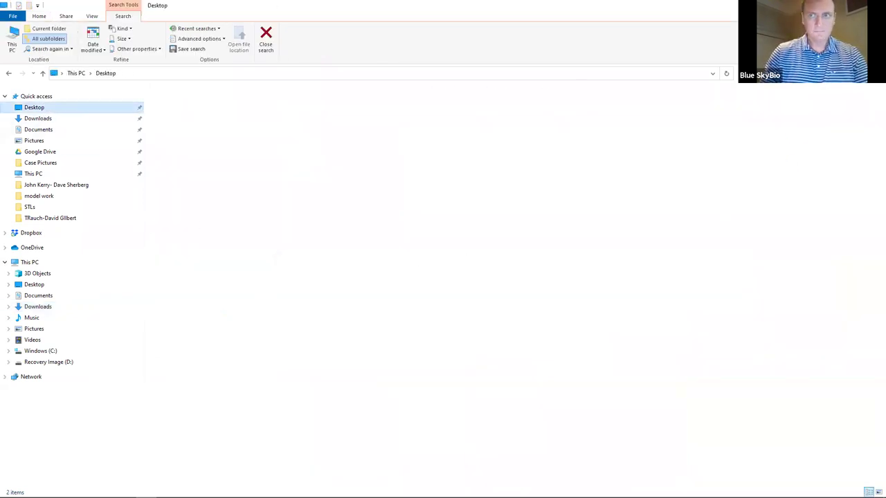
{"action": "left_click", "coordinate": [789, 74]}
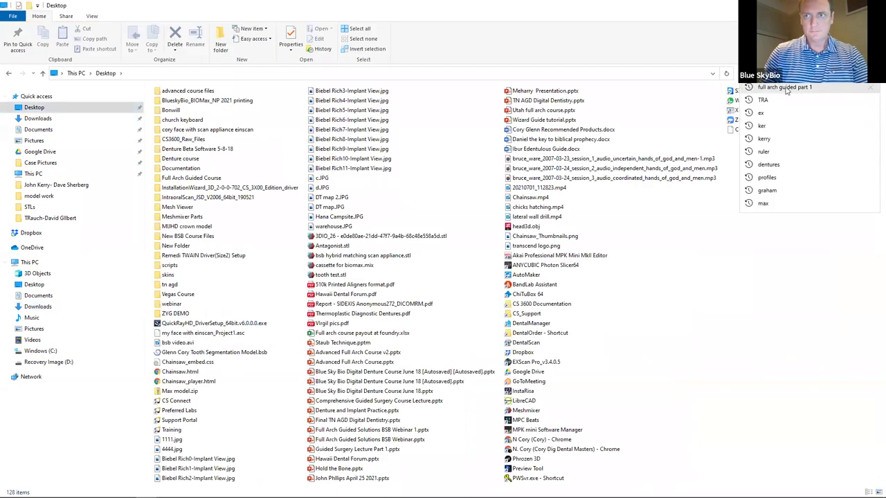
{"action": "left_click", "coordinate": [783, 88]}
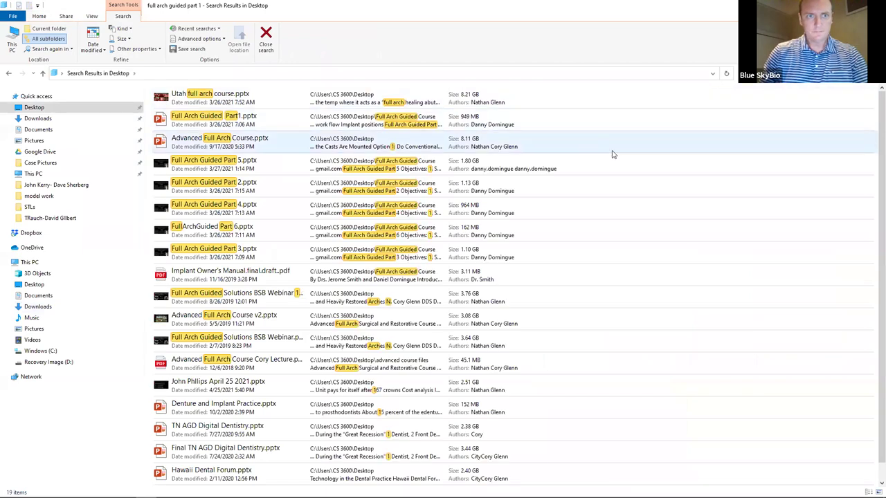
Open the presentation Full Arch Guided Part1.pptx from the search results.
{"action": "left_click", "coordinate": [182, 119]}
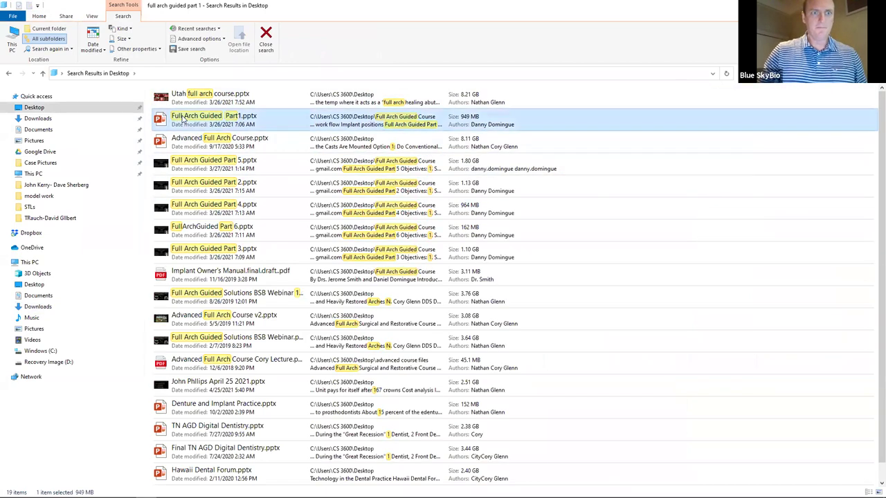
{"action": "left_click", "coordinate": [187, 119]}
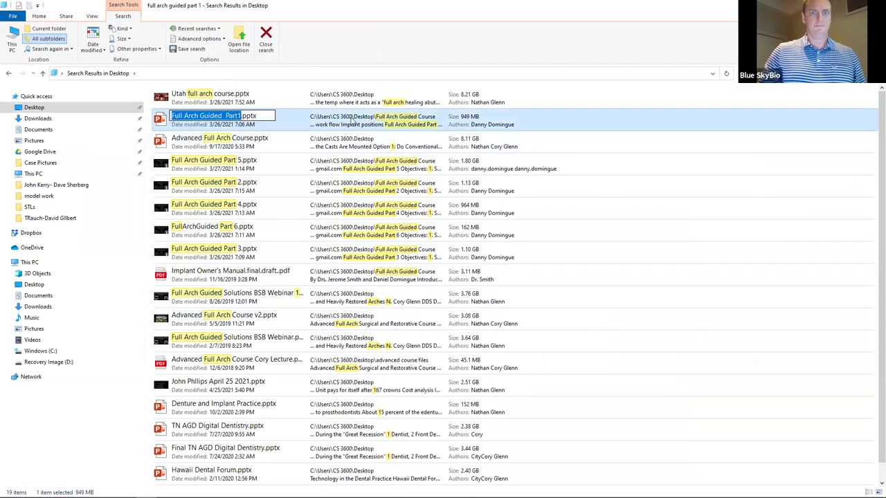
{"action": "key", "text": "Escape"}
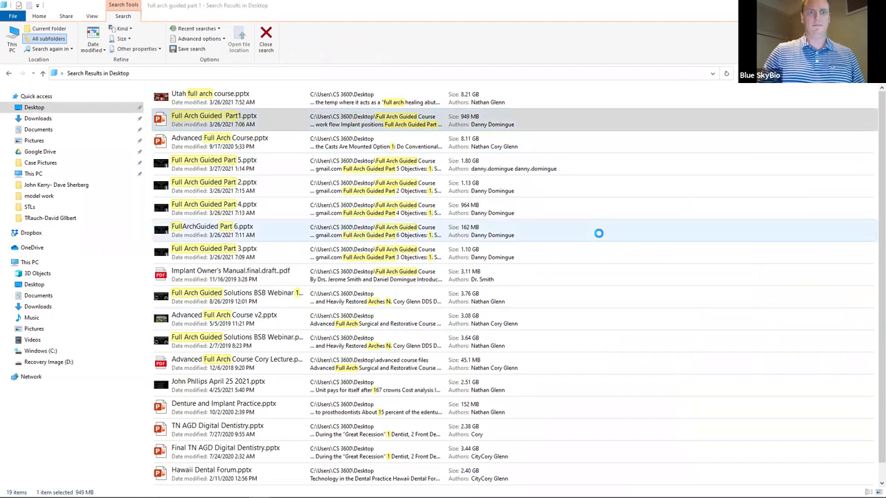
{"action": "key", "text": "Return"}
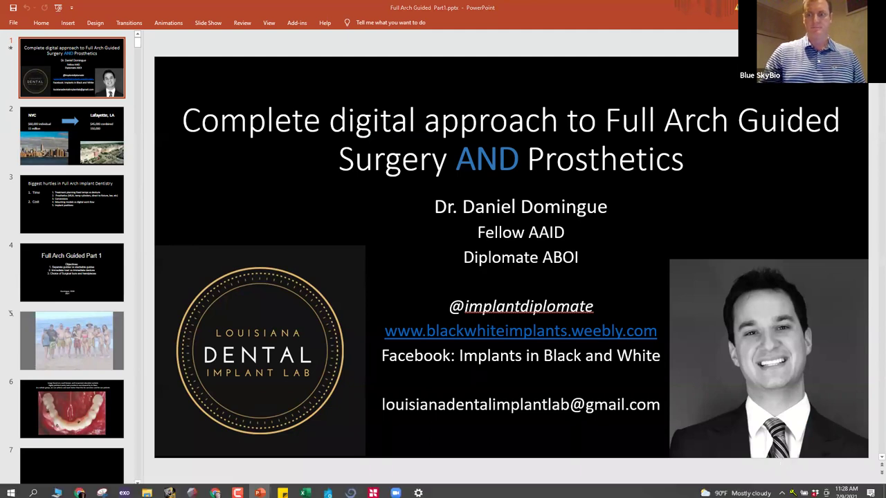
Show the hidden system tray icons.
{"action": "left_click", "coordinate": [782, 489]}
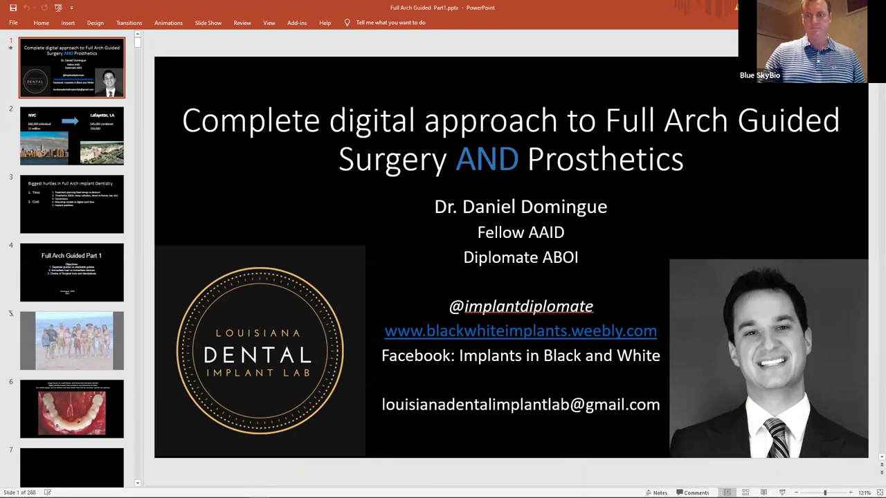
{"action": "left_click", "coordinate": [782, 490]}
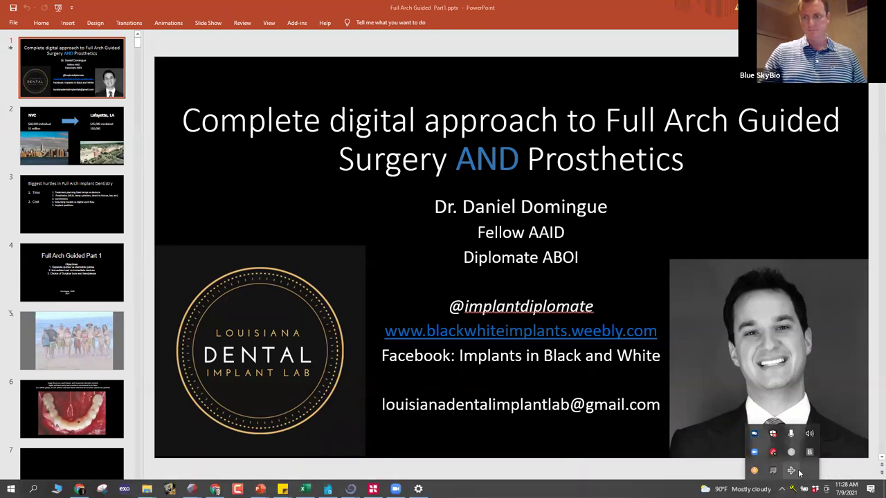